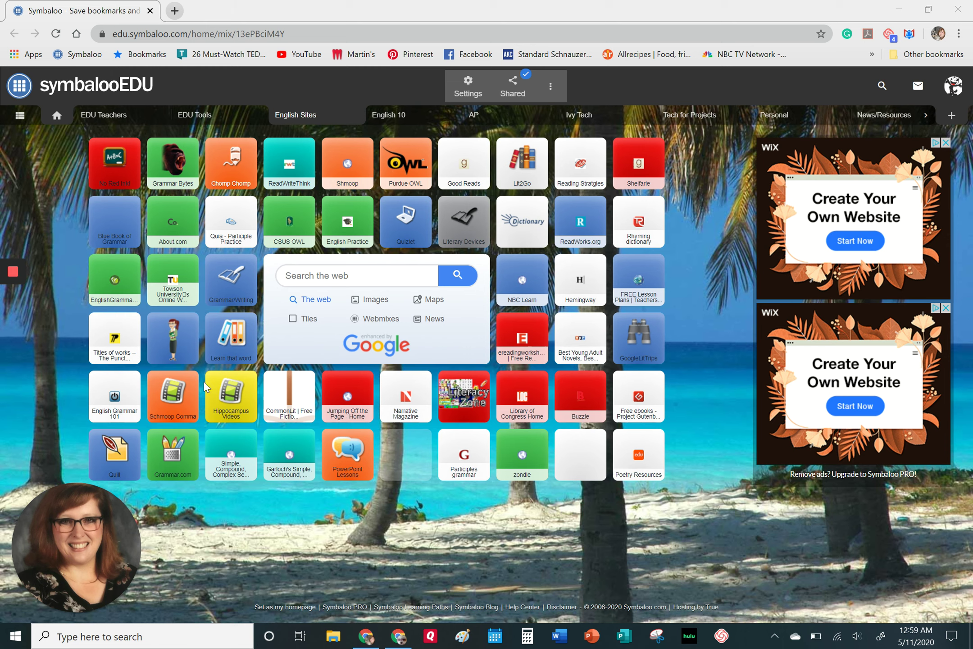
Browse the EDU Teachers and EDU Tools webmixes, then scroll the webmix tab bar right
{"action": "left_click", "coordinate": [96, 118]}
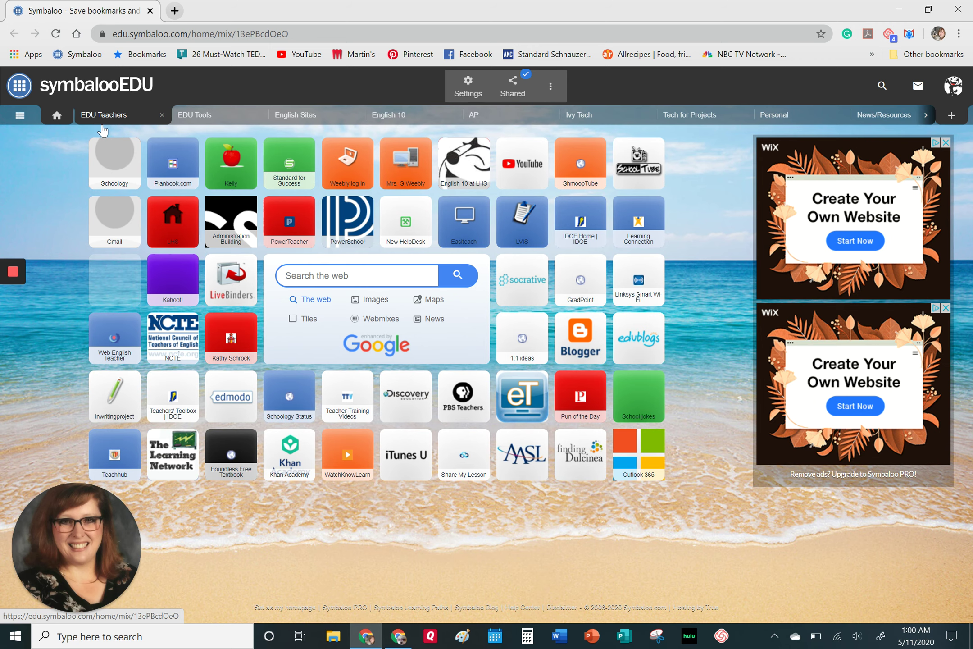
{"action": "left_click", "coordinate": [195, 116]}
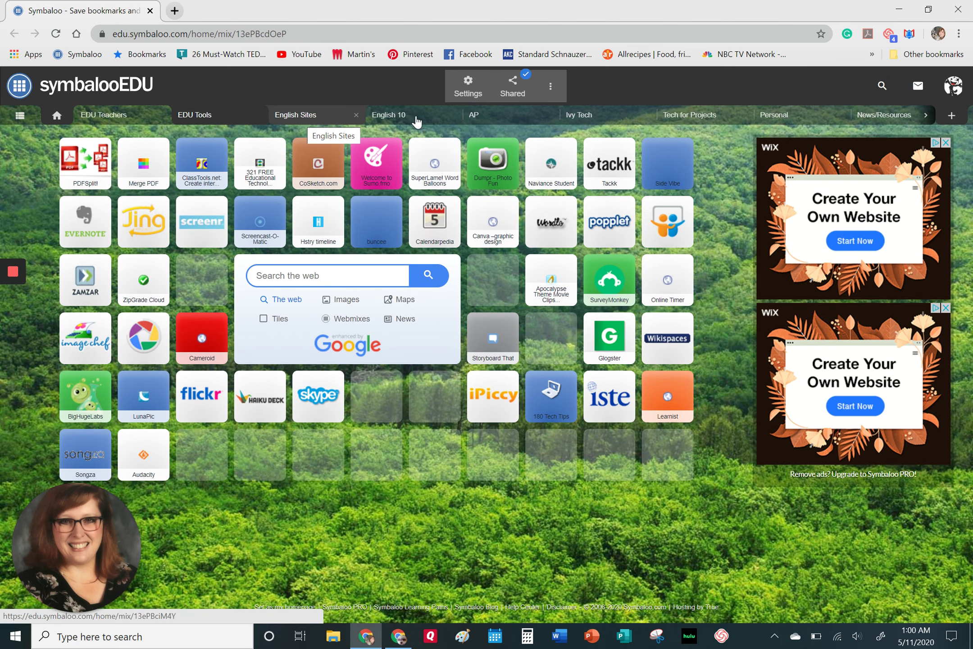
{"action": "left_click", "coordinate": [926, 116]}
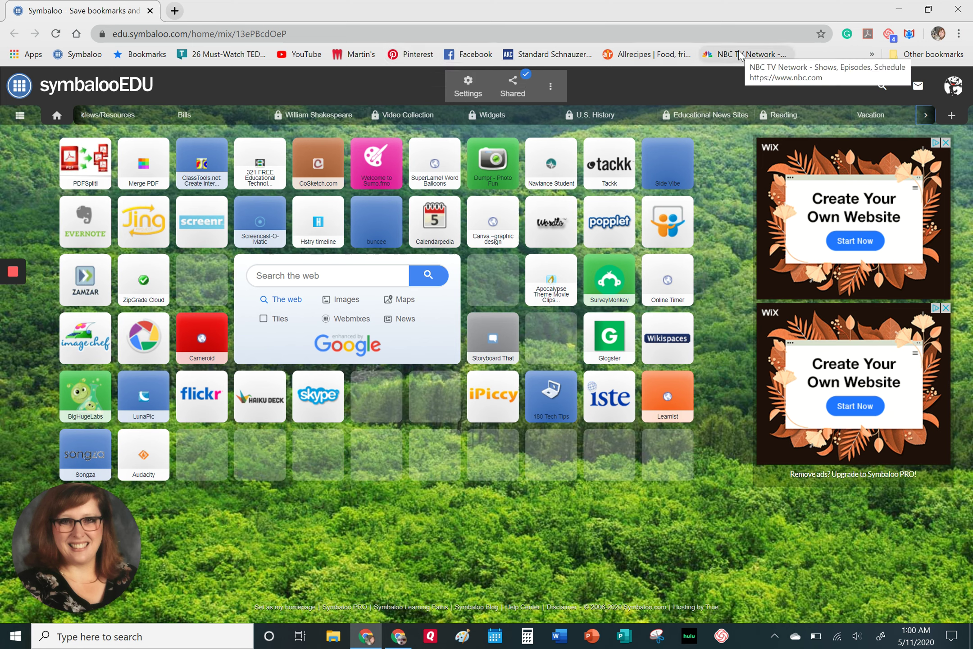
View the overflow bookmarks behind the » chevron, then start a fresh new tab
{"action": "left_click", "coordinate": [872, 54]}
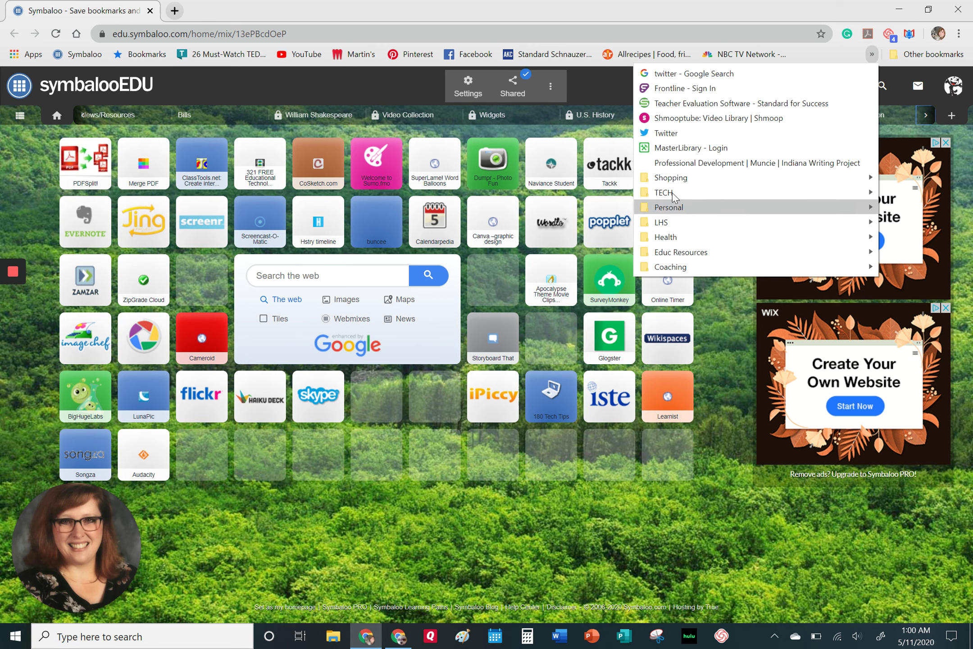
{"action": "mouse_move", "coordinate": [666, 266]}
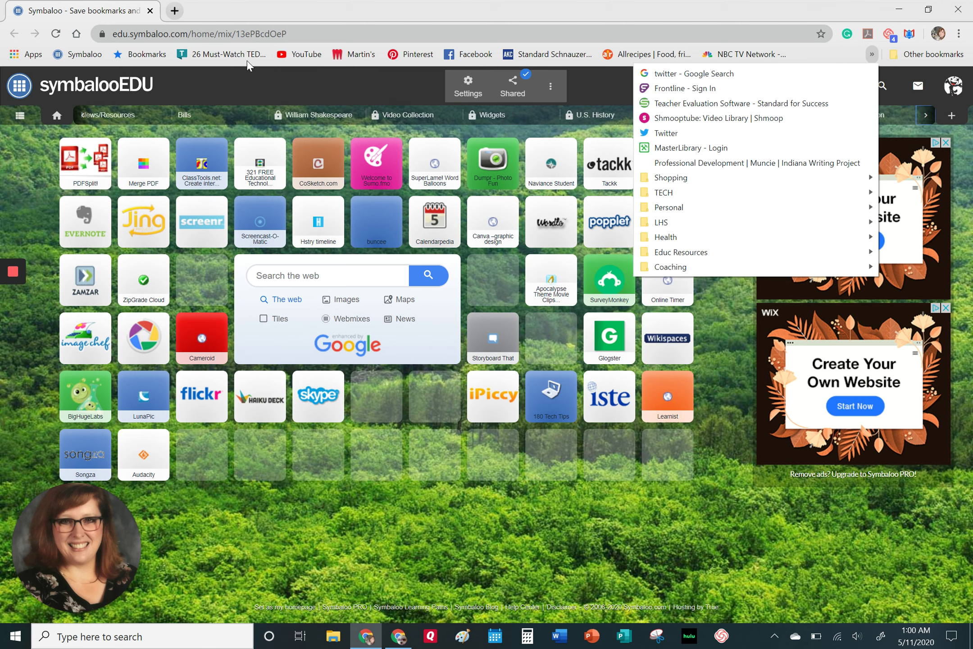
{"action": "left_click", "coordinate": [174, 11]}
{"action": "left_click", "coordinate": [174, 11]}
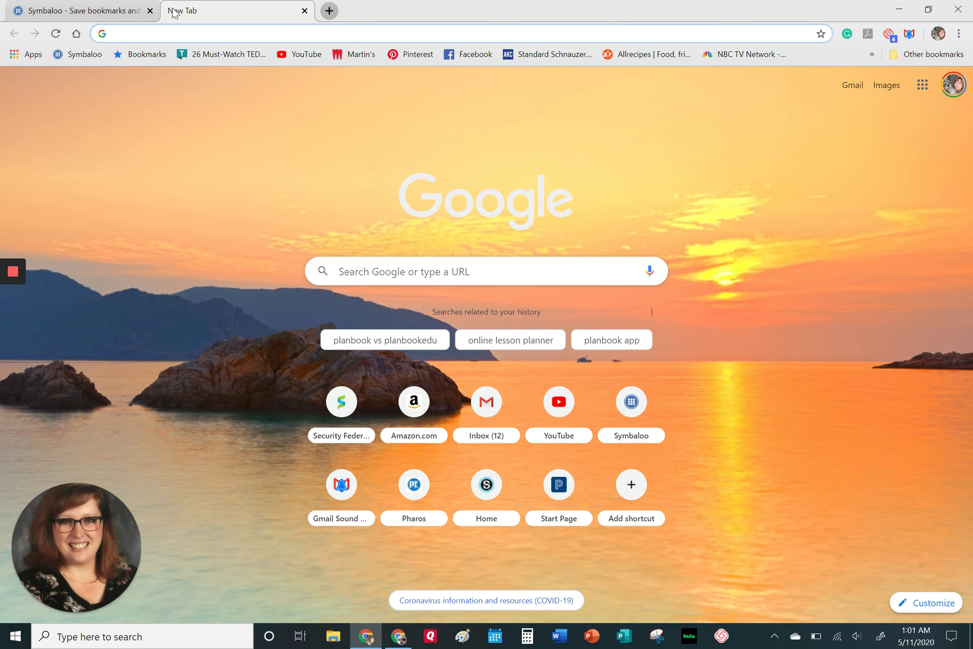
Search Google for 'chocolate chip cookie recipe' and open the Allrecipes Best Chocolate Chip Cookies result
{"action": "type", "text": "chocolate ch"}
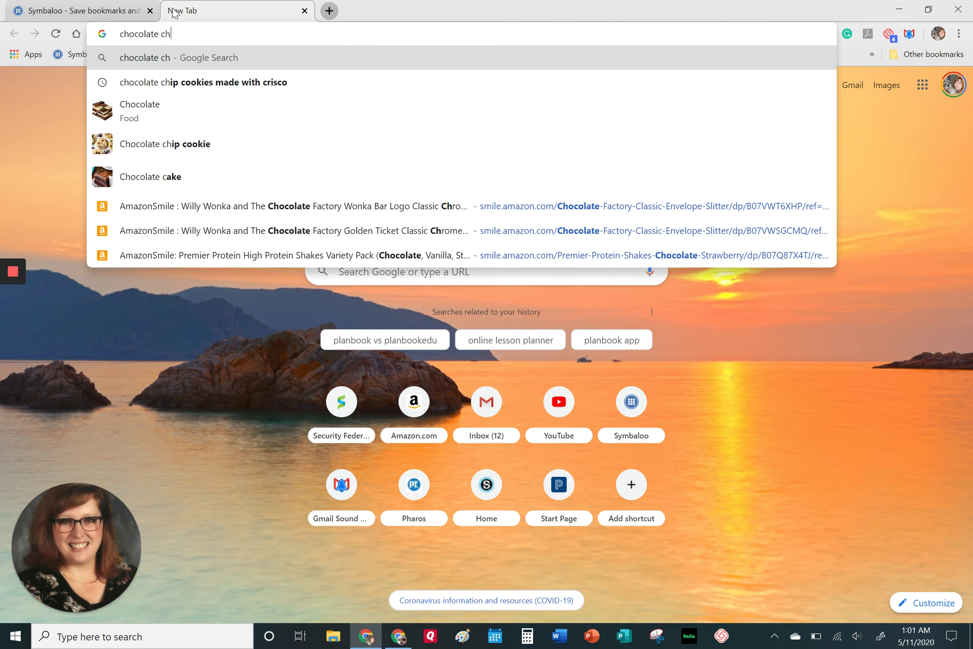
{"action": "type", "text": "ip cooki"}
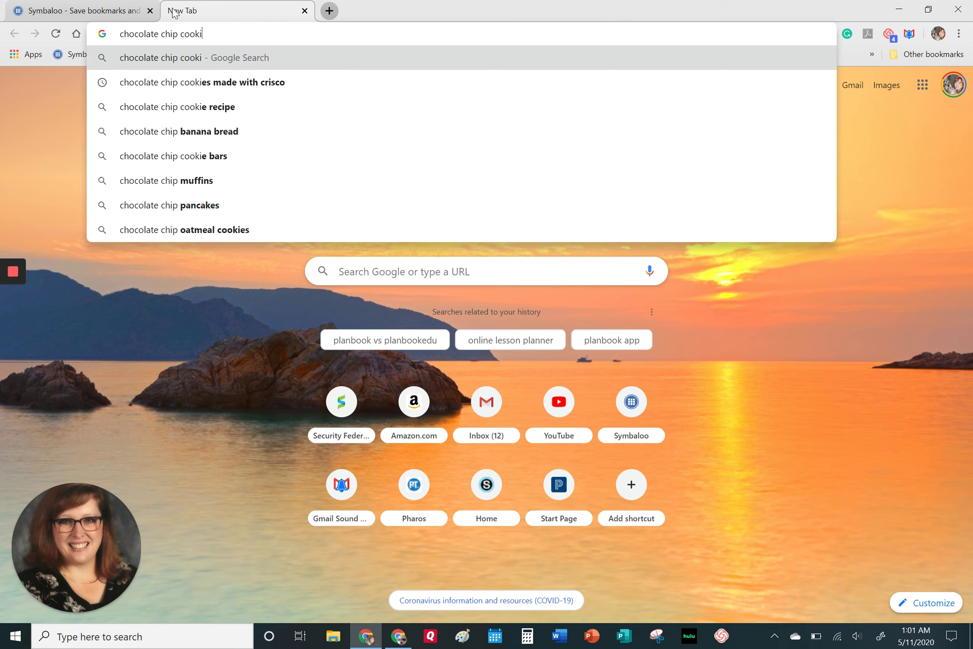
{"action": "type", "text": "e recipe"}
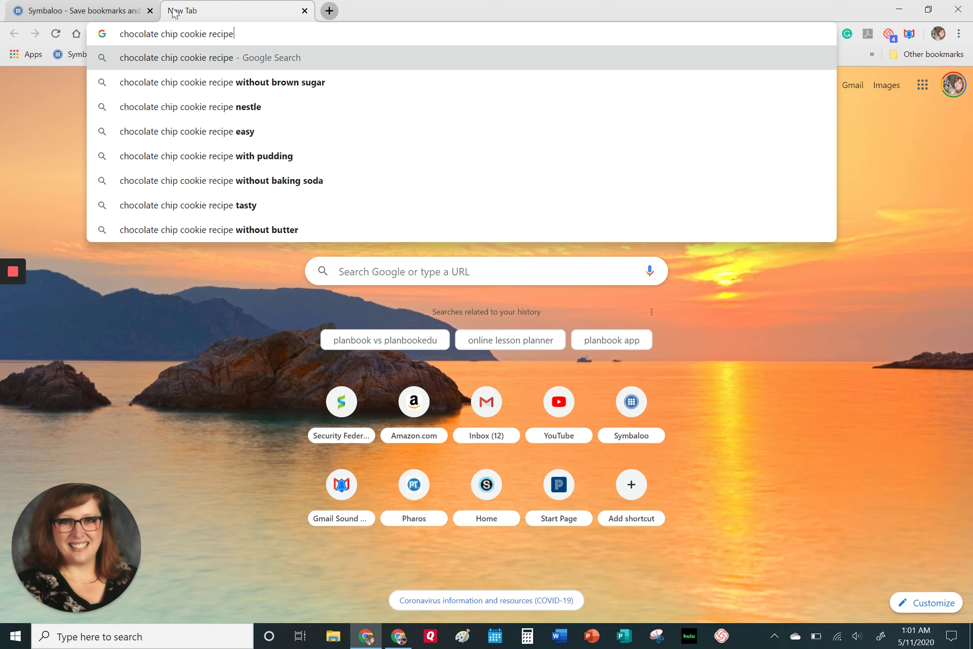
{"action": "key", "text": "Return"}
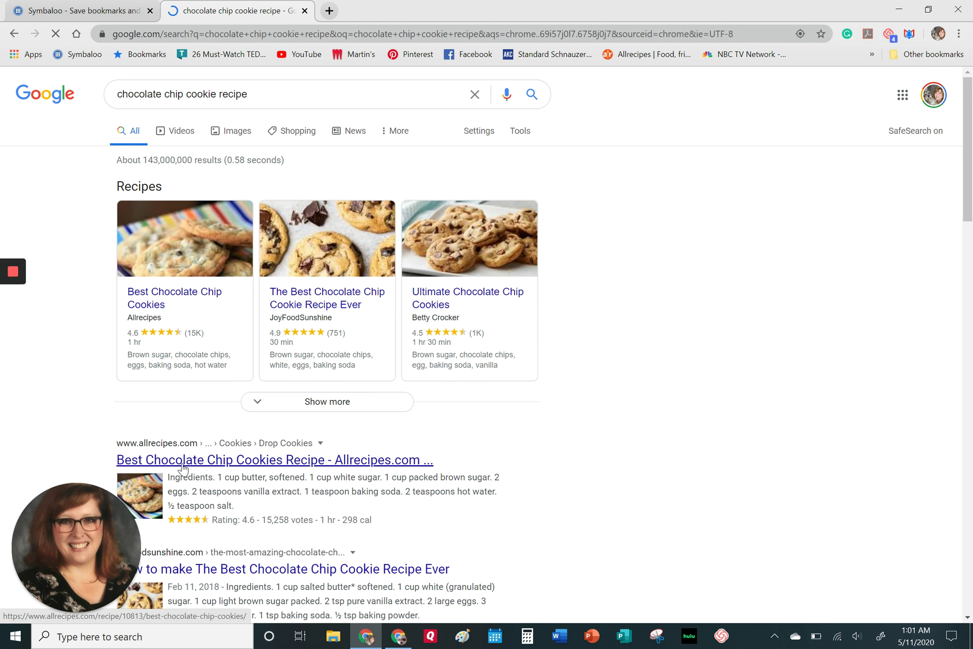
{"action": "left_click", "coordinate": [183, 468]}
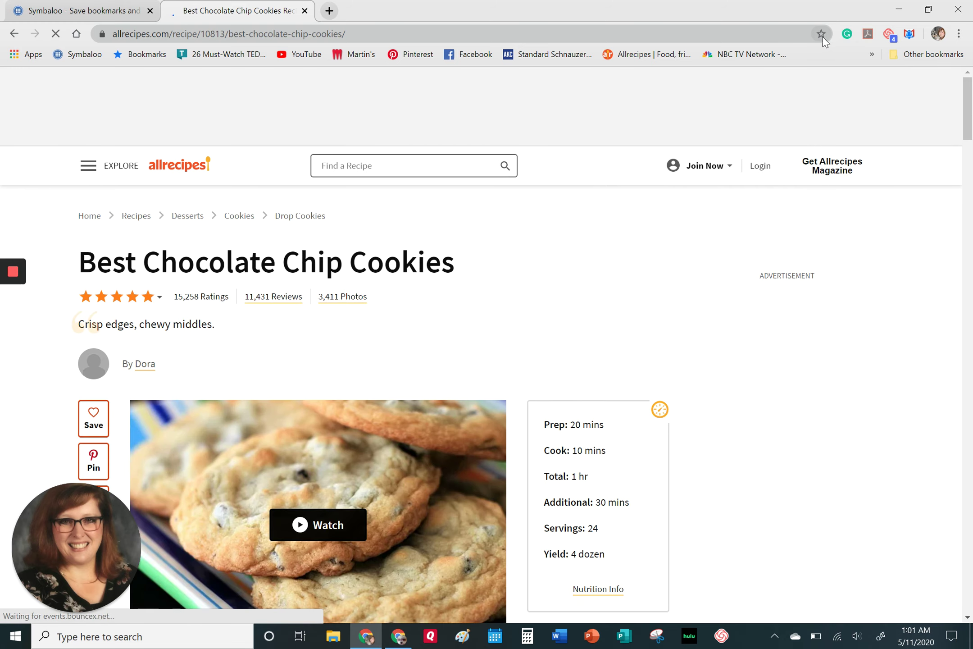
Bookmark the recipe in the Bookmarks bar folder, renaming it to 'Chocolate Chip Cookies'
{"action": "left_click", "coordinate": [821, 33]}
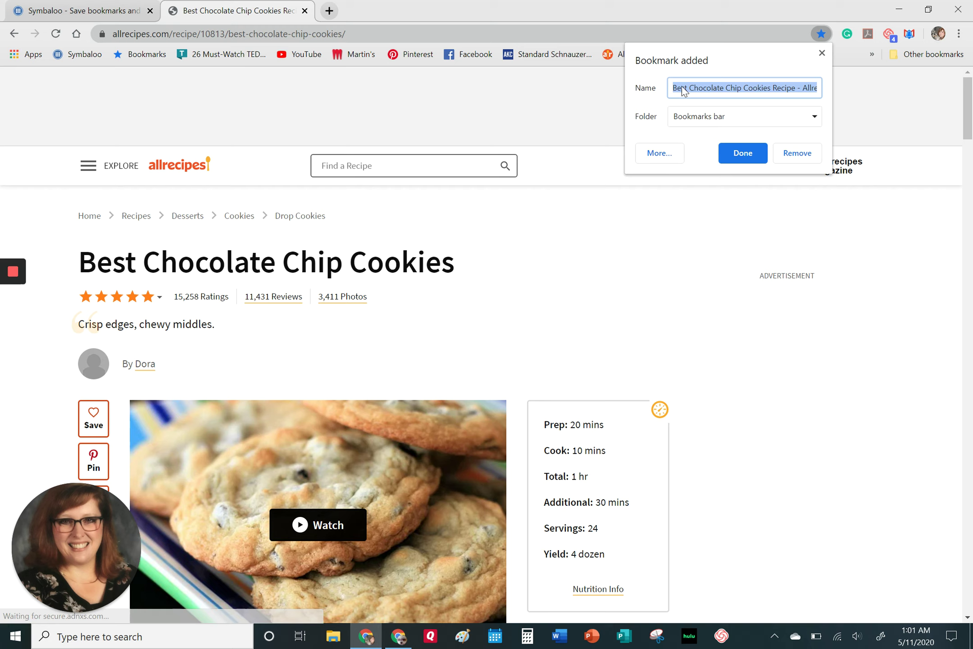
{"action": "left_click", "coordinate": [773, 86]}
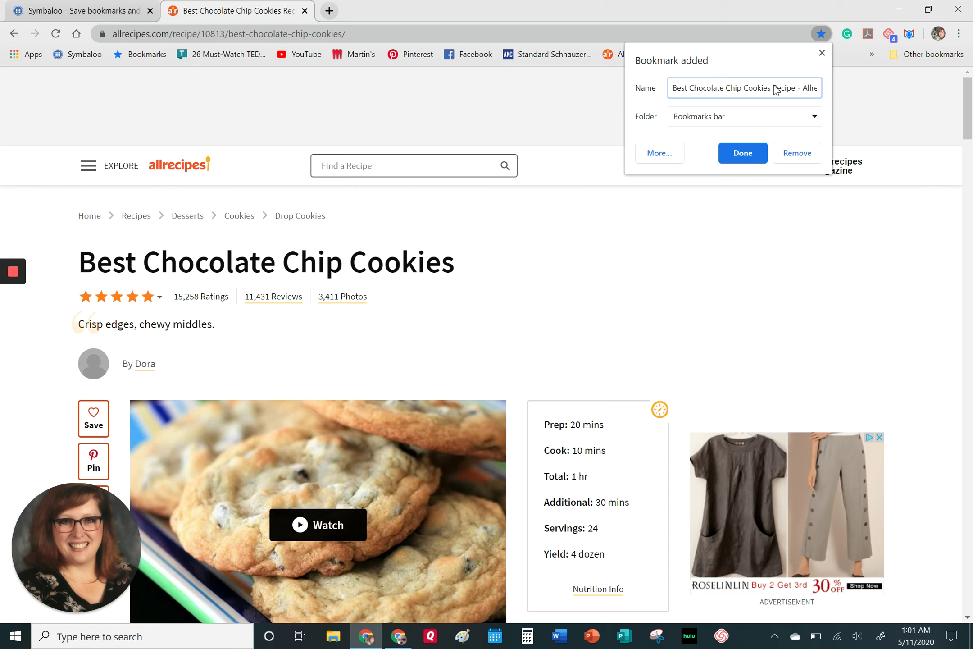
{"action": "key", "text": "Right"}
{"action": "key", "text": "Right"}
{"action": "key", "text": "Right"}
{"action": "key", "text": "Right"}
{"action": "key", "text": "Right"}
{"action": "key", "text": "Right"}
{"action": "key", "text": "Right"}
{"action": "key", "text": "Right"}
{"action": "key", "text": "Right"}
{"action": "key", "text": "Right"}
{"action": "key", "text": "Right"}
{"action": "key", "text": "Right"}
{"action": "key", "text": "Right"}
{"action": "key", "text": "Right"}
{"action": "key", "text": "Right"}
{"action": "key", "text": "Right"}
{"action": "key", "text": "Right"}
{"action": "key", "text": "Right"}
{"action": "key", "text": "Right"}
{"action": "key", "text": "Right"}
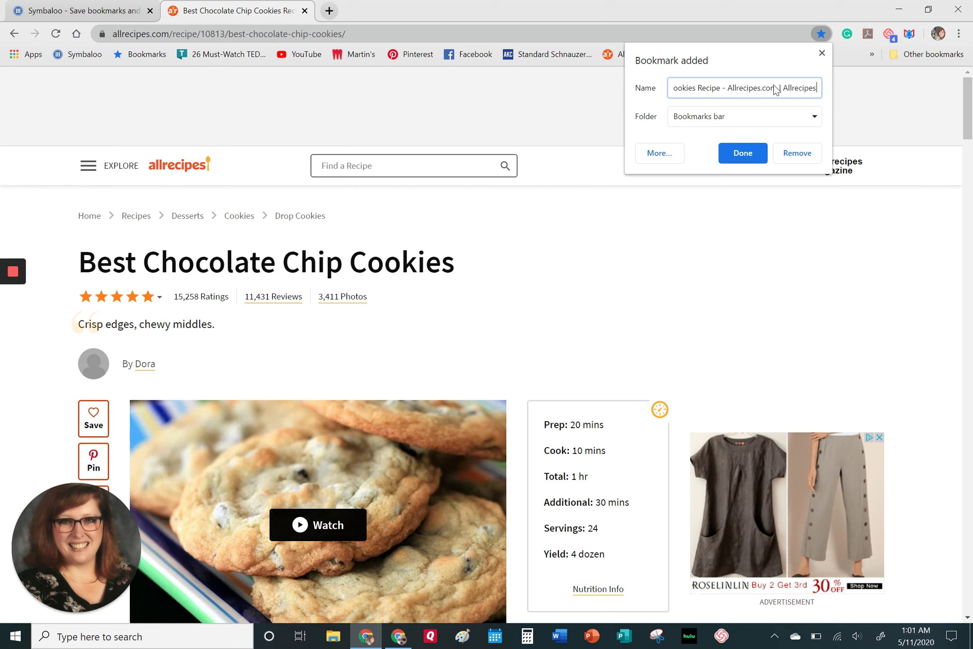
{"action": "key", "text": "BackSpace"}
{"action": "key", "text": "BackSpace"}
{"action": "key", "text": "BackSpace"}
{"action": "key", "text": "BackSpace"}
{"action": "key", "text": "BackSpace"}
{"action": "key", "text": "BackSpace"}
{"action": "key", "text": "BackSpace"}
{"action": "key", "text": "BackSpace"}
{"action": "key", "text": "BackSpace"}
{"action": "key", "text": "BackSpace"}
{"action": "key", "text": "BackSpace"}
{"action": "key", "text": "BackSpace"}
{"action": "key", "text": "BackSpace"}
{"action": "key", "text": "BackSpace"}
{"action": "key", "text": "BackSpace"}
{"action": "key", "text": "BackSpace"}
{"action": "key", "text": "BackSpace"}
{"action": "key", "text": "BackSpace"}
{"action": "key", "text": "BackSpace"}
{"action": "key", "text": "BackSpace"}
{"action": "key", "text": "BackSpace"}
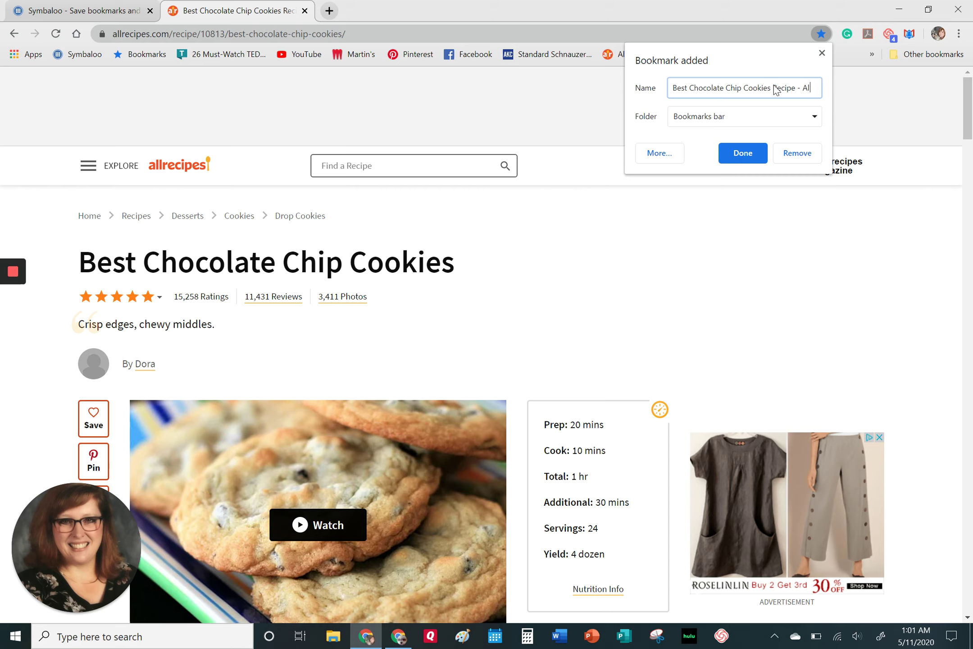
{"action": "key", "text": "BackSpace"}
{"action": "key", "text": "BackSpace"}
{"action": "key", "text": "BackSpace"}
{"action": "key", "text": "BackSpace"}
{"action": "key", "text": "BackSpace"}
{"action": "key", "text": "BackSpace"}
{"action": "key", "text": "BackSpace"}
{"action": "key", "text": "BackSpace"}
{"action": "key", "text": "BackSpace"}
{"action": "left_click", "coordinate": [690, 86]}
{"action": "key", "text": "BackSpace"}
{"action": "key", "text": "BackSpace"}
{"action": "key", "text": "BackSpace"}
{"action": "key", "text": "BackSpace"}
{"action": "key", "text": "BackSpace"}
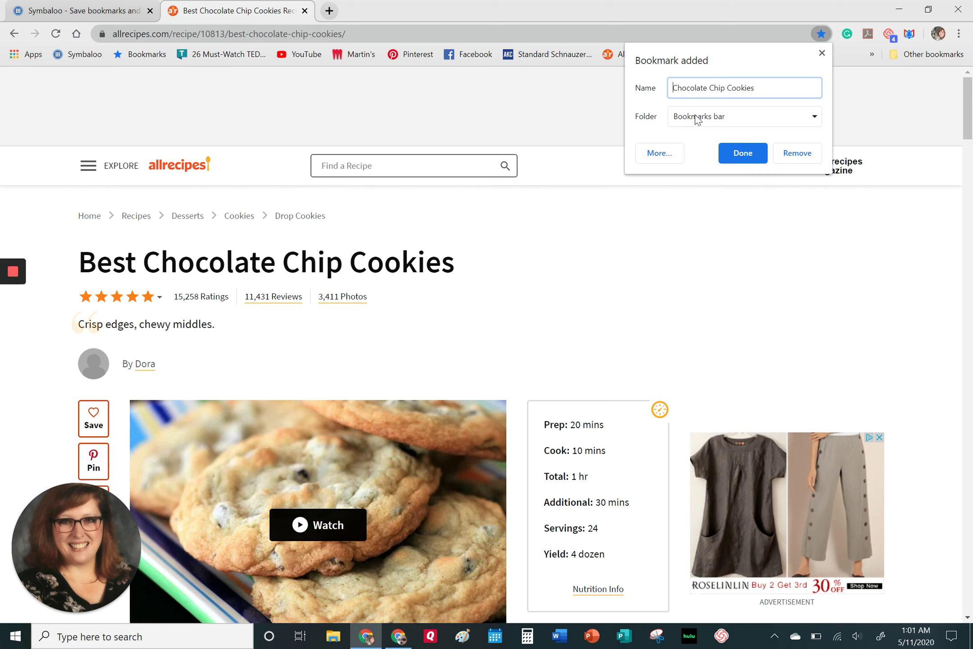
{"action": "left_click", "coordinate": [817, 118]}
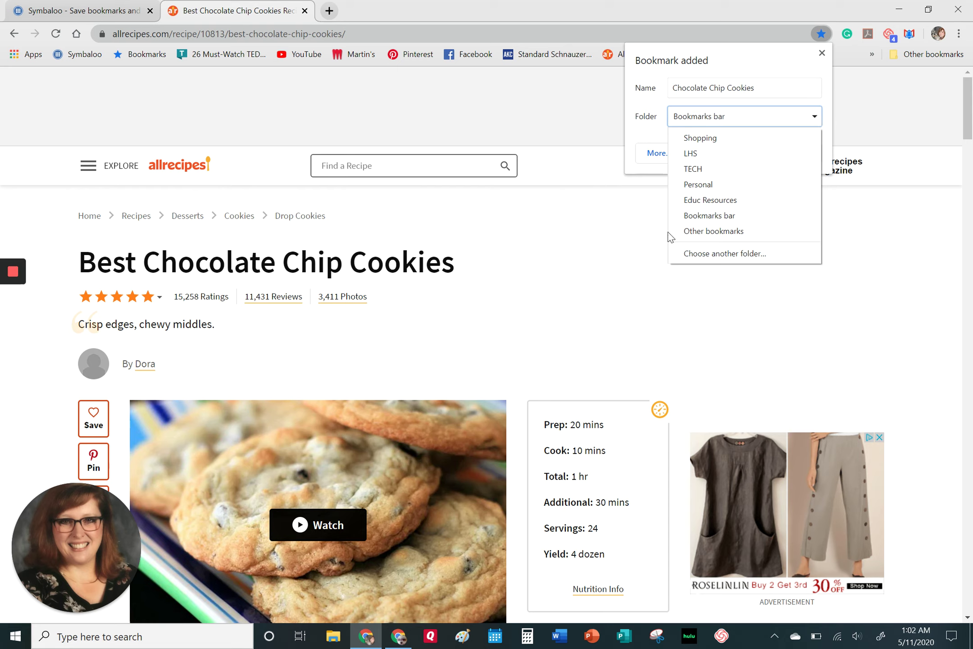
{"action": "left_click", "coordinate": [639, 230]}
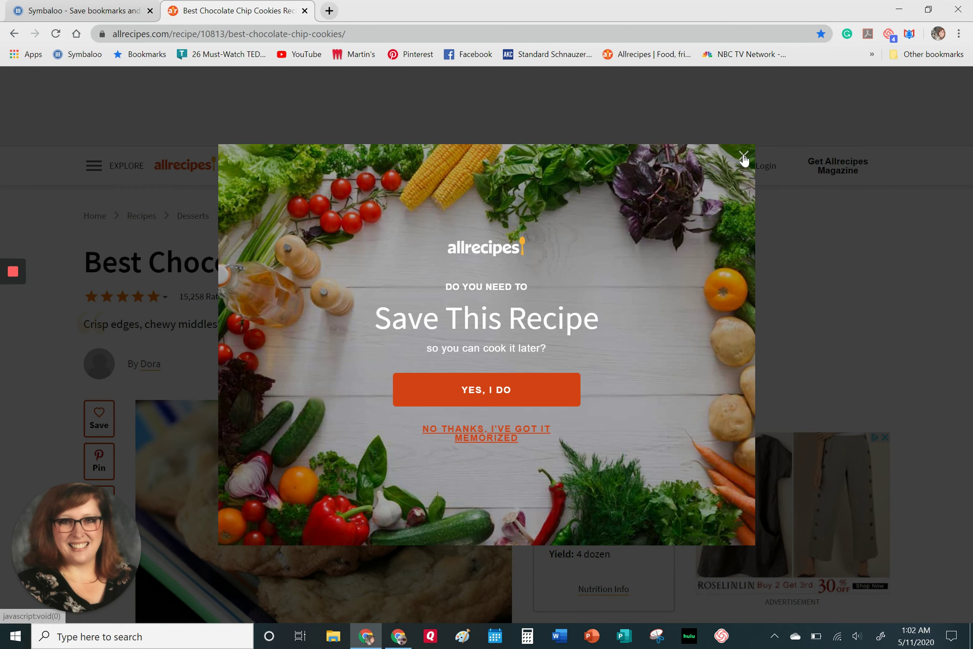
Dismiss the Save This Recipe popup and switch to the Chrome window with Gmail
{"action": "left_click", "coordinate": [739, 156]}
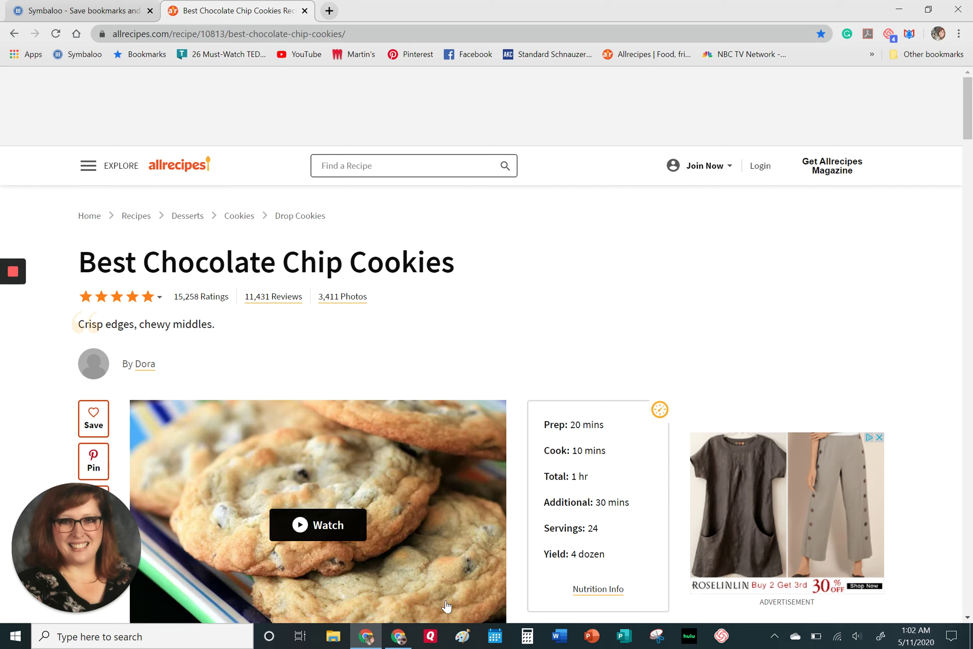
{"action": "left_click", "coordinate": [399, 636]}
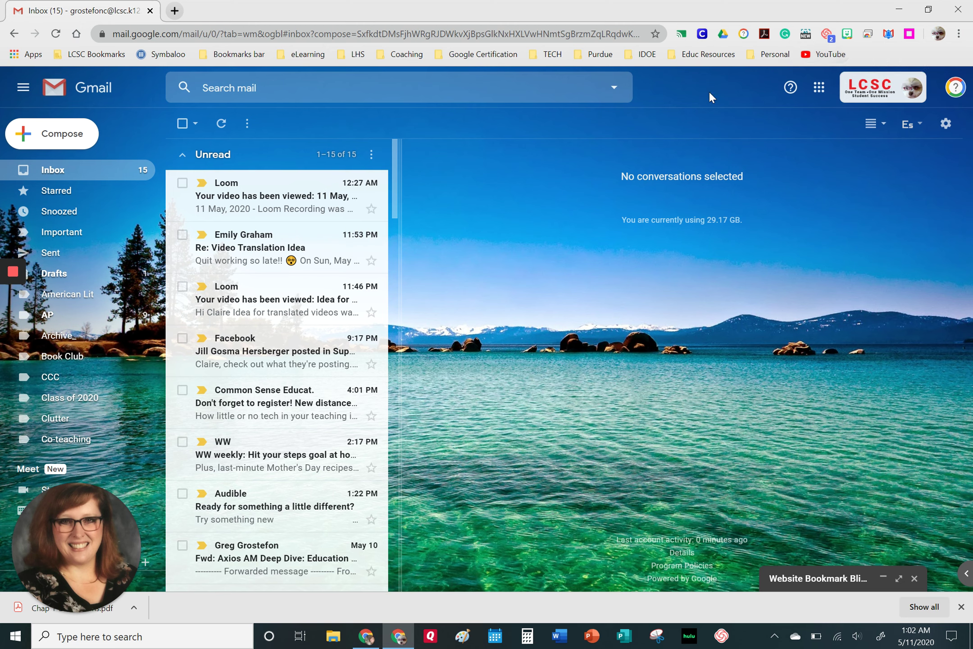
Look through the TECH and Educ Resources bookmark folders, then bring up Chrome's main menu
{"action": "left_click", "coordinate": [553, 56]}
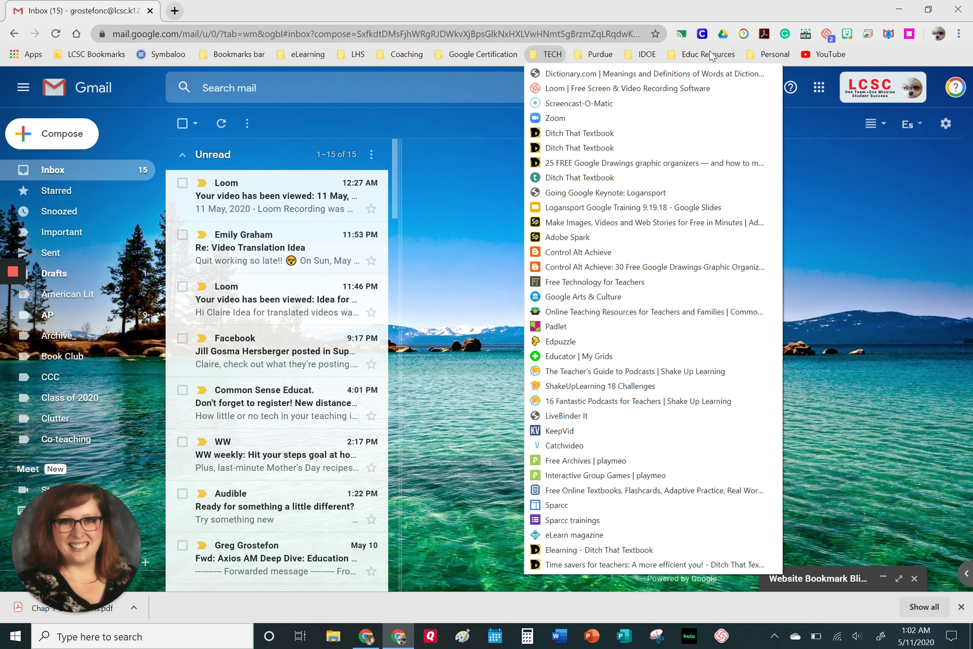
{"action": "left_click", "coordinate": [329, 50]}
{"action": "left_click", "coordinate": [648, 54]}
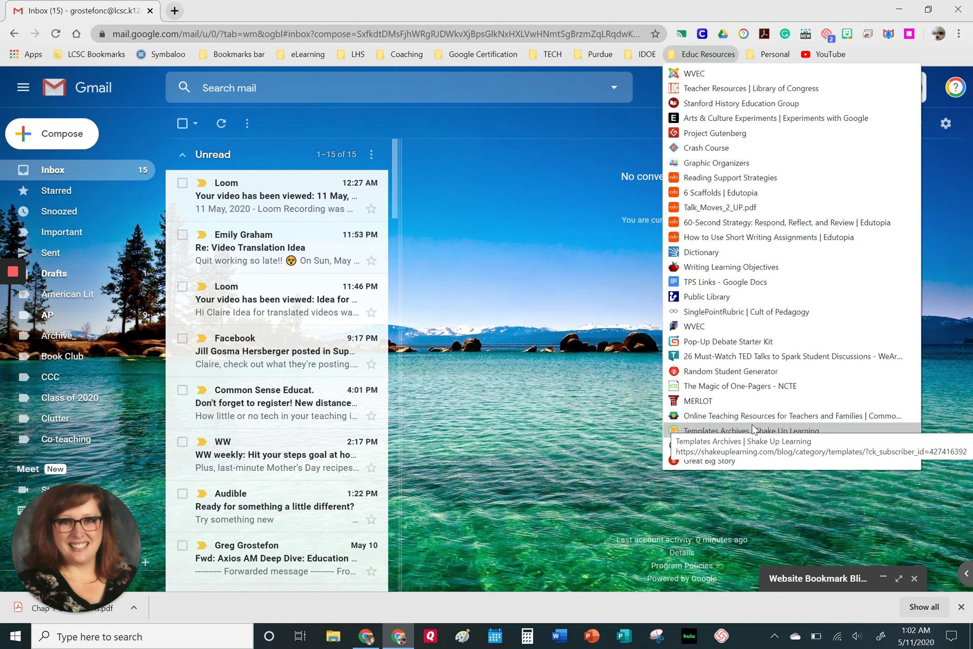
{"action": "left_click", "coordinate": [959, 34]}
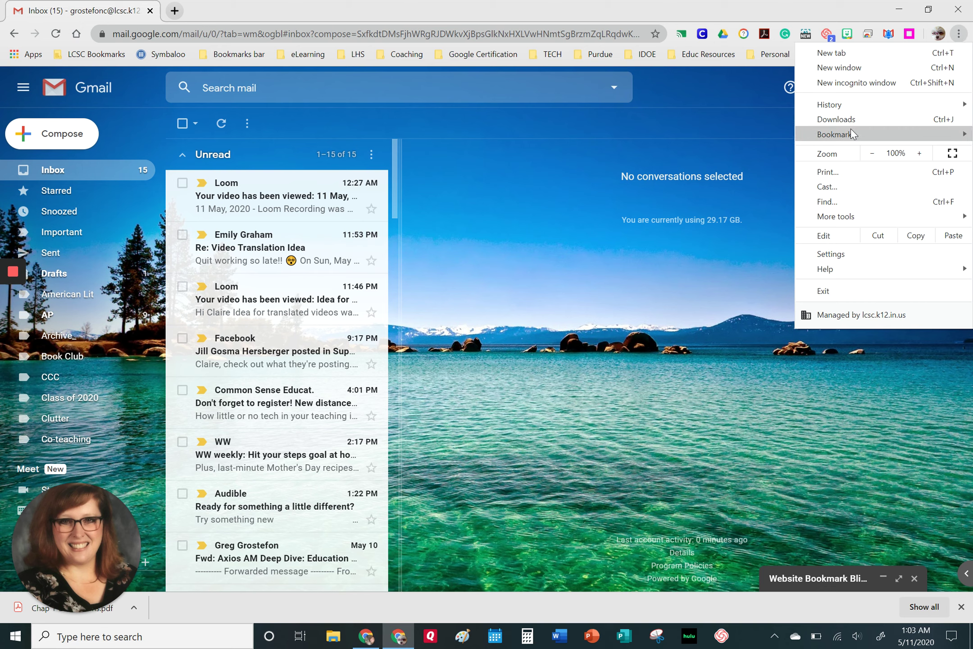
Open the Bookmark manager from the menu's Bookmarks submenu
{"action": "mouse_move", "coordinate": [851, 138]}
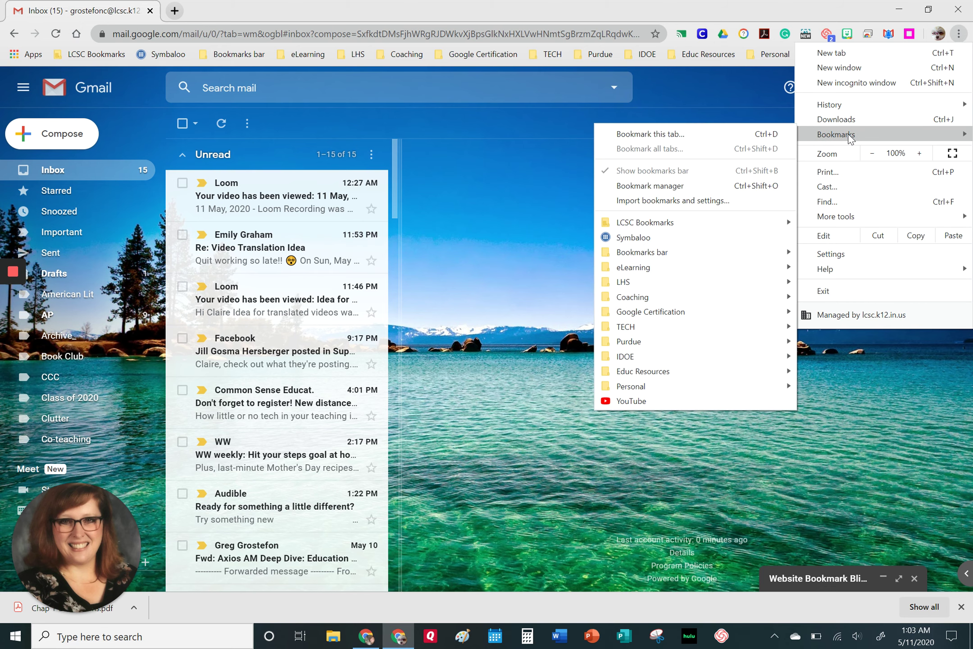
{"action": "left_click", "coordinate": [672, 184]}
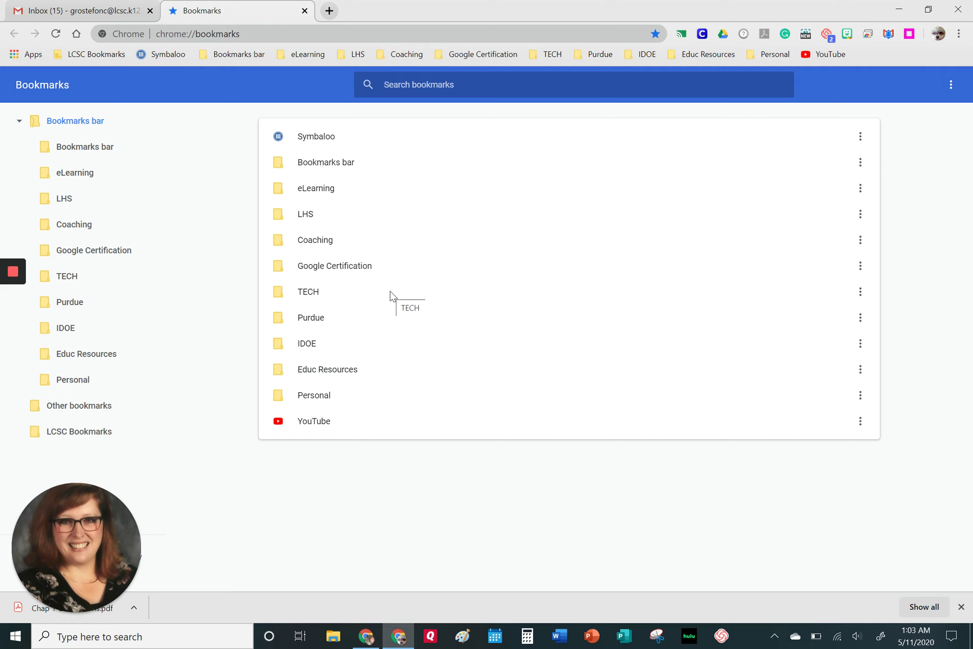
Create a bookmarks-bar folder named 'Vacation Ideas' through the Organize menu's Add new folder
{"action": "left_click", "coordinate": [952, 88]}
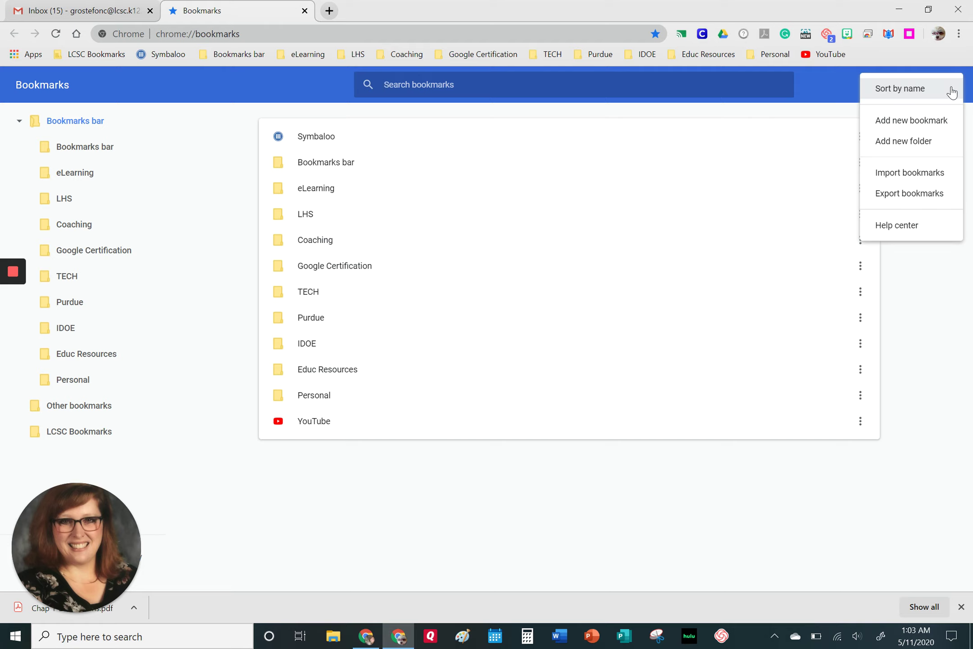
{"action": "left_click", "coordinate": [884, 143]}
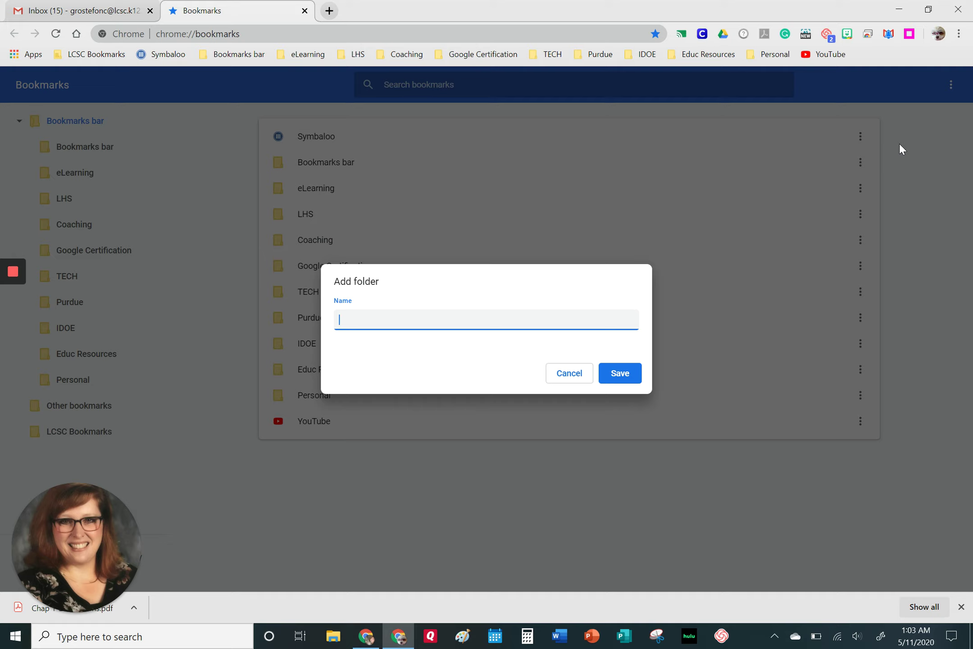
{"action": "type", "text": "Vacation IDea"}
{"action": "key", "text": "BackSpace"}
{"action": "key", "text": "BackSpace"}
{"action": "key", "text": "BackSpace"}
{"action": "type", "text": "deas"}
{"action": "left_click", "coordinate": [615, 375]}
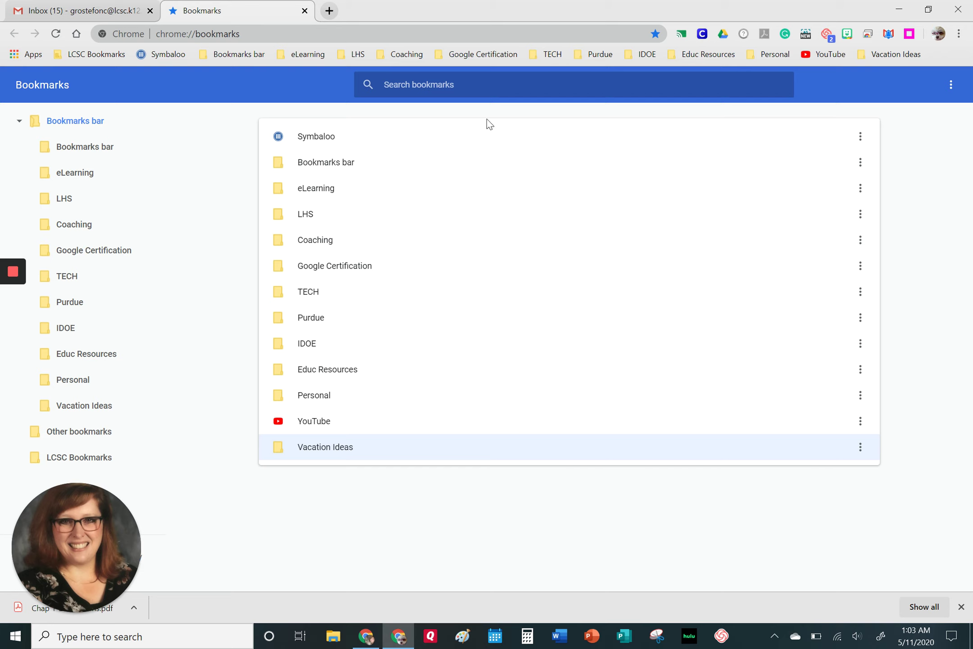
Search 'bahamas' in a new tab and open the official bahamas.com site
{"action": "left_click", "coordinate": [329, 11]}
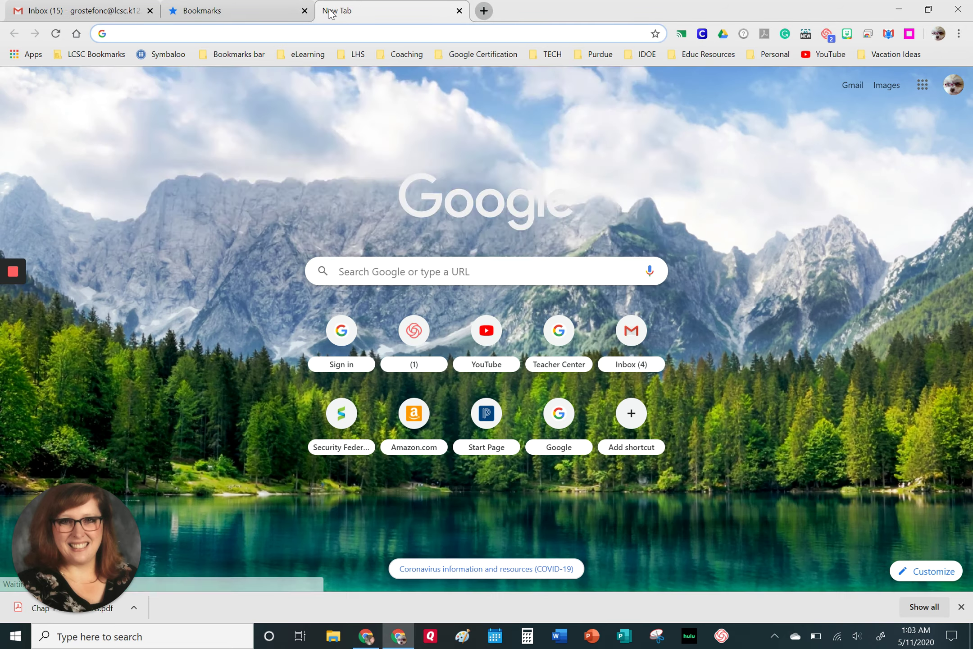
{"action": "type", "text": "bahamas"}
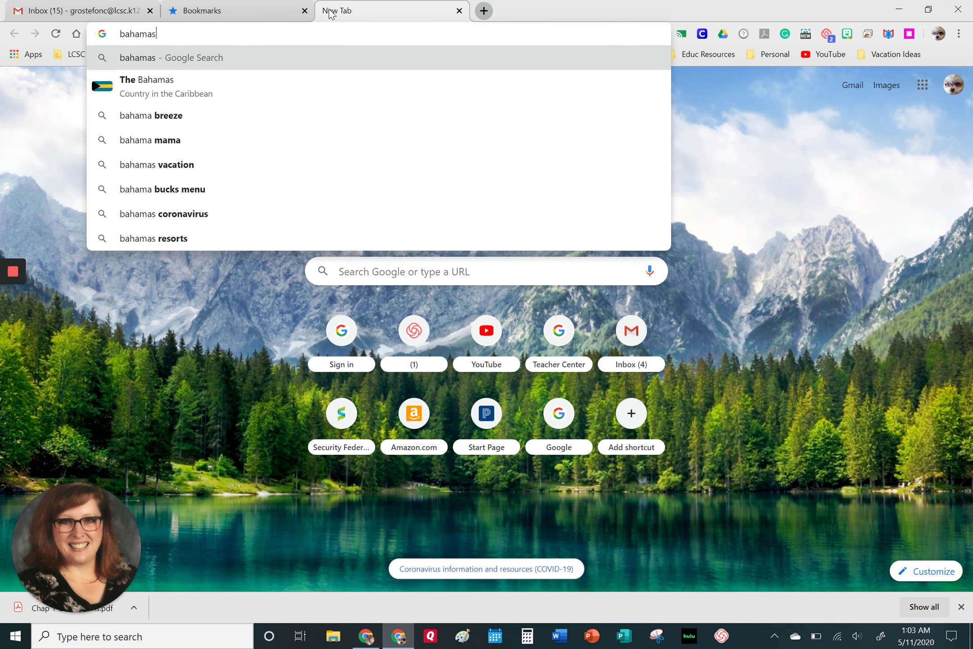
{"action": "key", "text": "Return"}
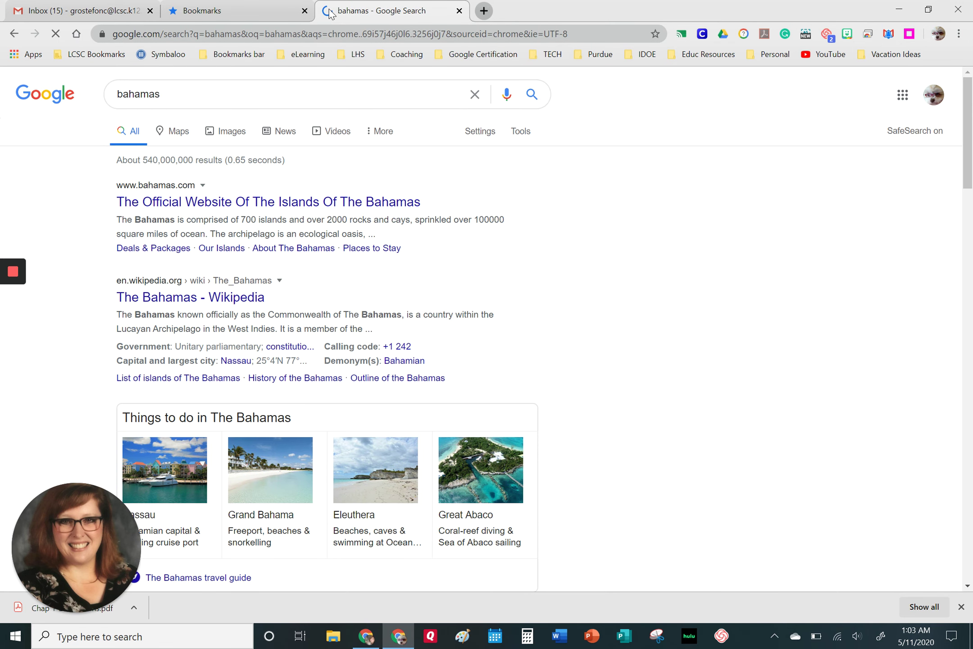
{"action": "left_click", "coordinate": [153, 205]}
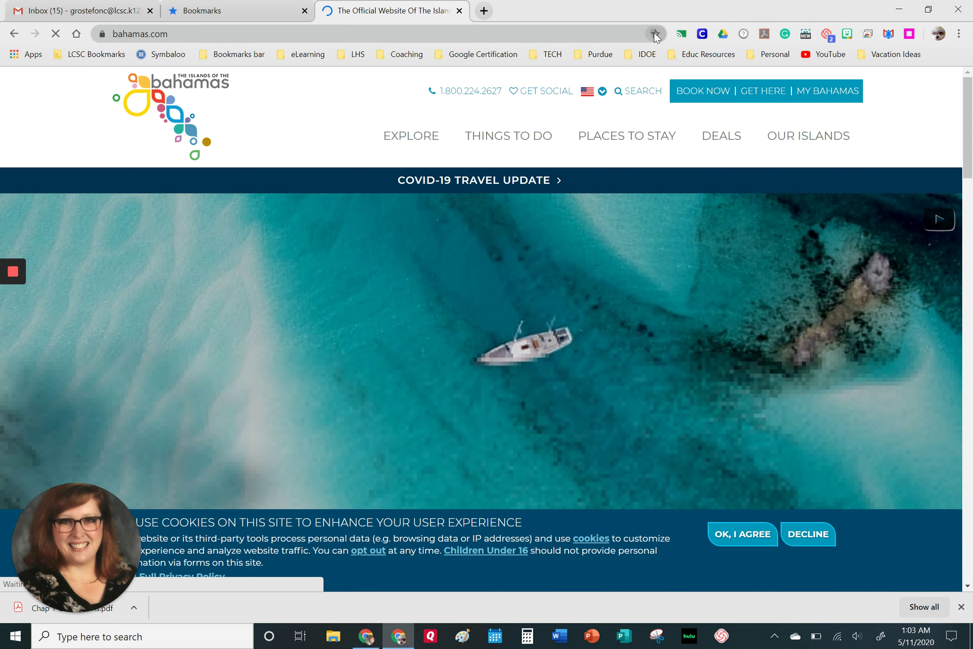
Bookmark bahamas.com, choosing the Vacation Ideas folder as its location
{"action": "left_click", "coordinate": [655, 34]}
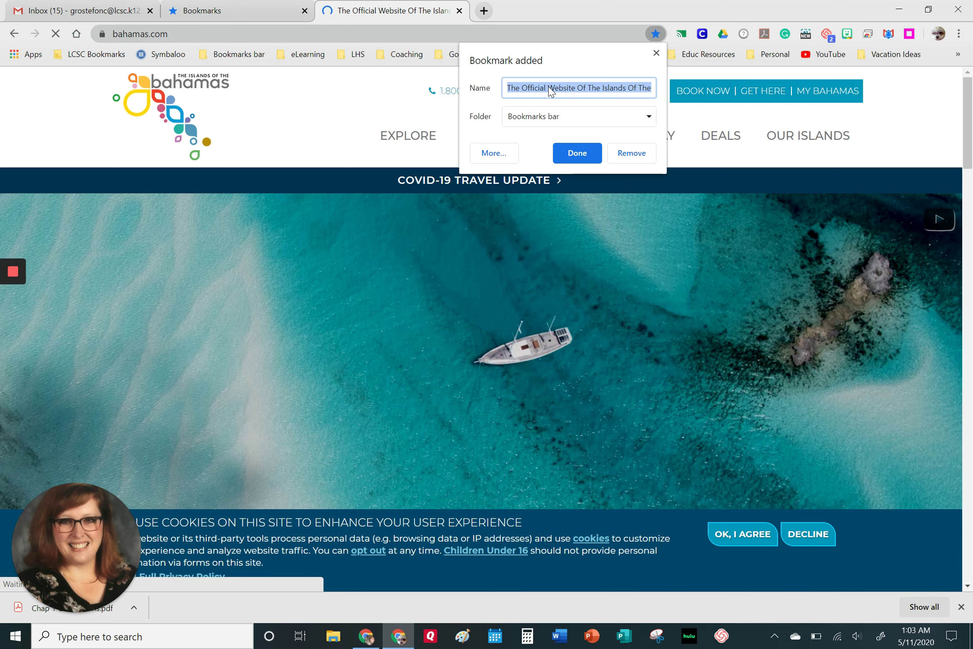
{"action": "left_click", "coordinate": [538, 117]}
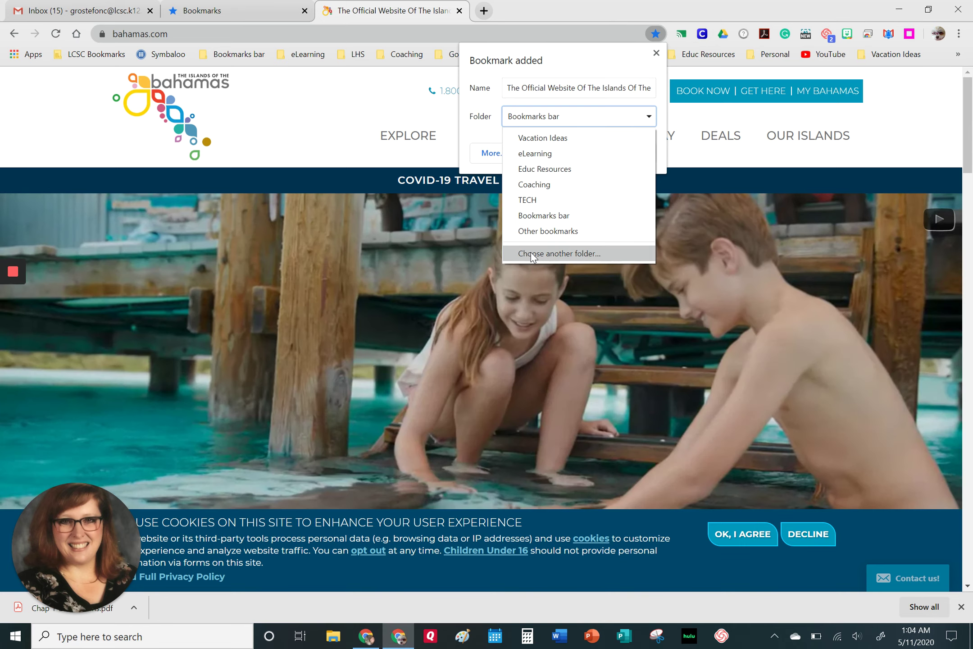
{"action": "left_click", "coordinate": [532, 254]}
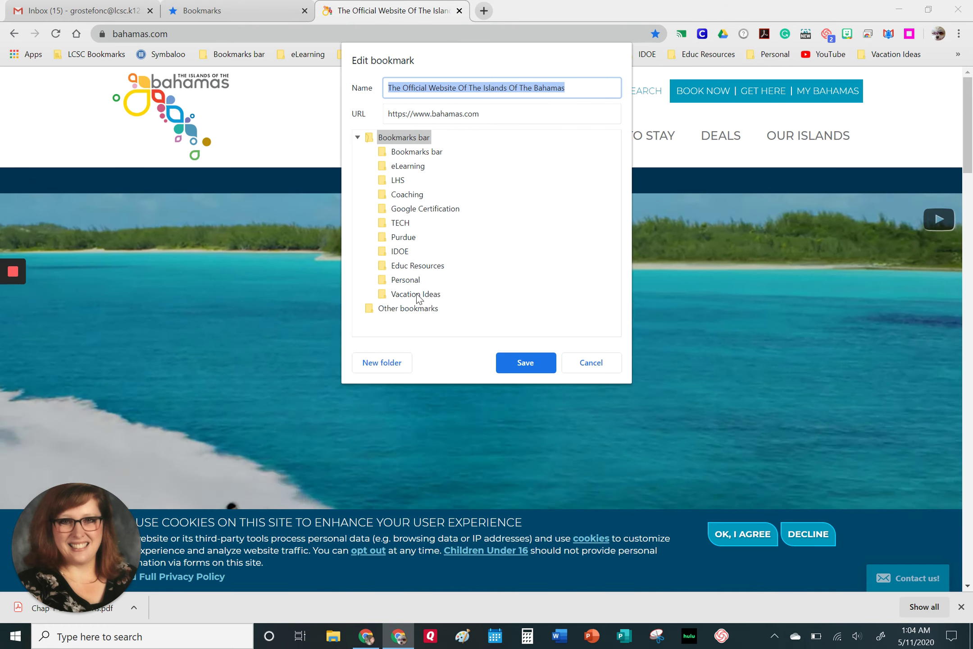
{"action": "left_click", "coordinate": [415, 294]}
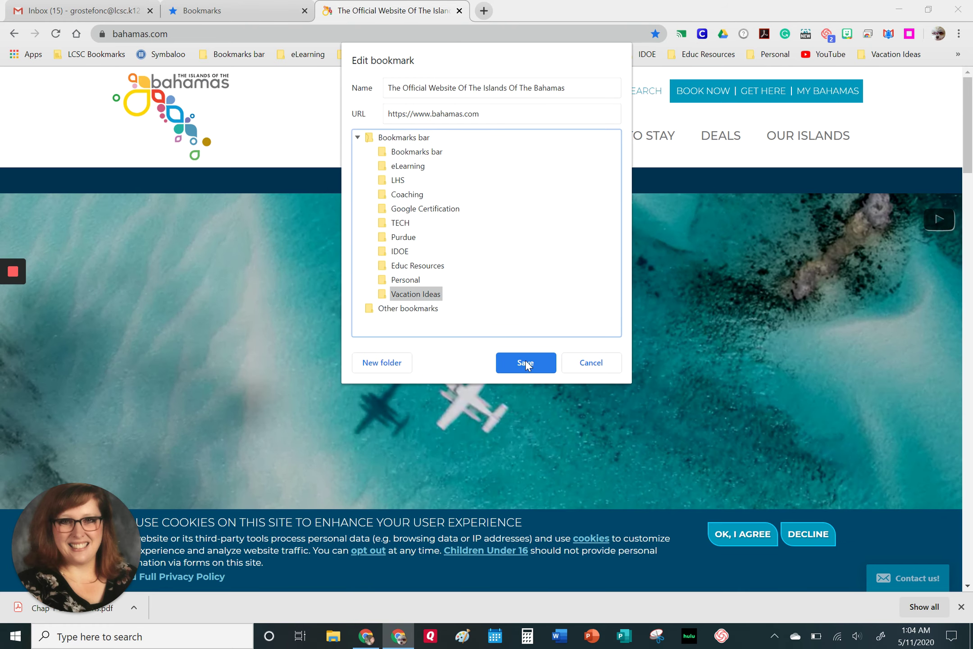
{"action": "left_click", "coordinate": [526, 363]}
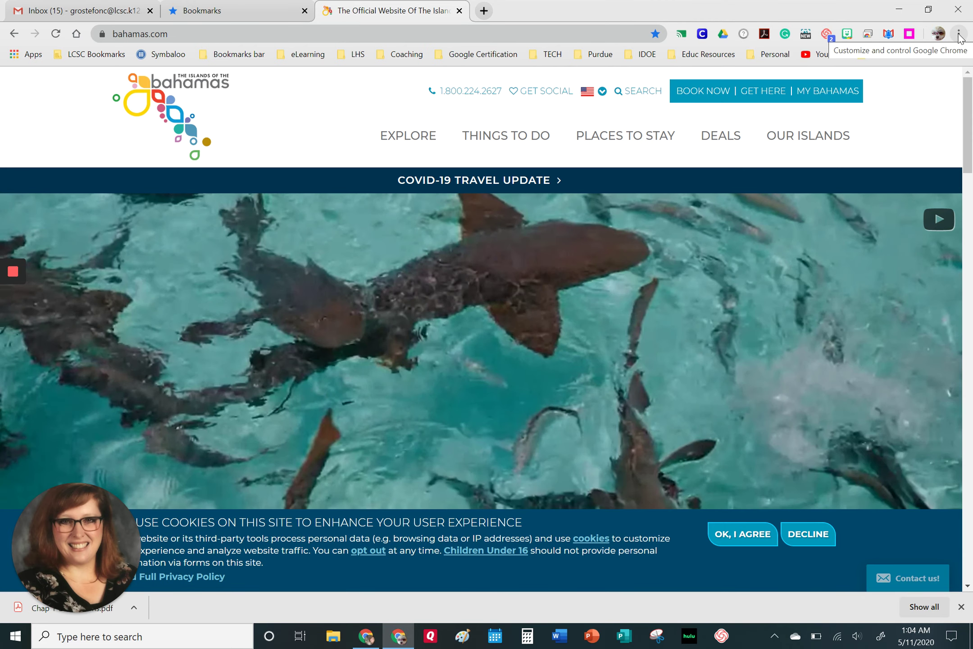
In the Bookmark manager, drag the YouTube bookmark into the Educ Resources folder
{"action": "left_click", "coordinate": [959, 34]}
{"action": "mouse_move", "coordinate": [848, 137]}
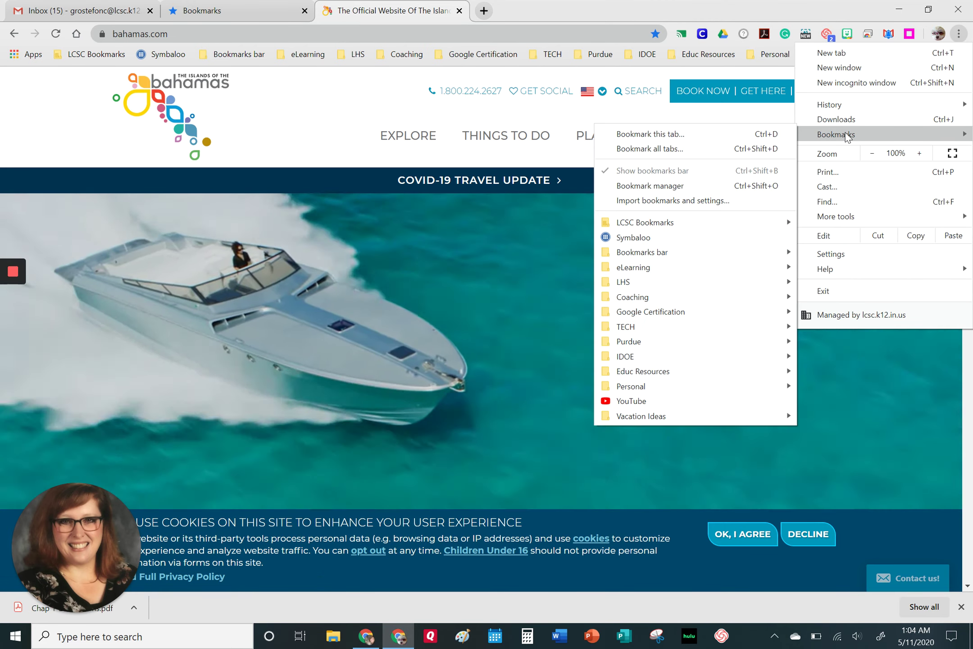
{"action": "left_click", "coordinate": [652, 186]}
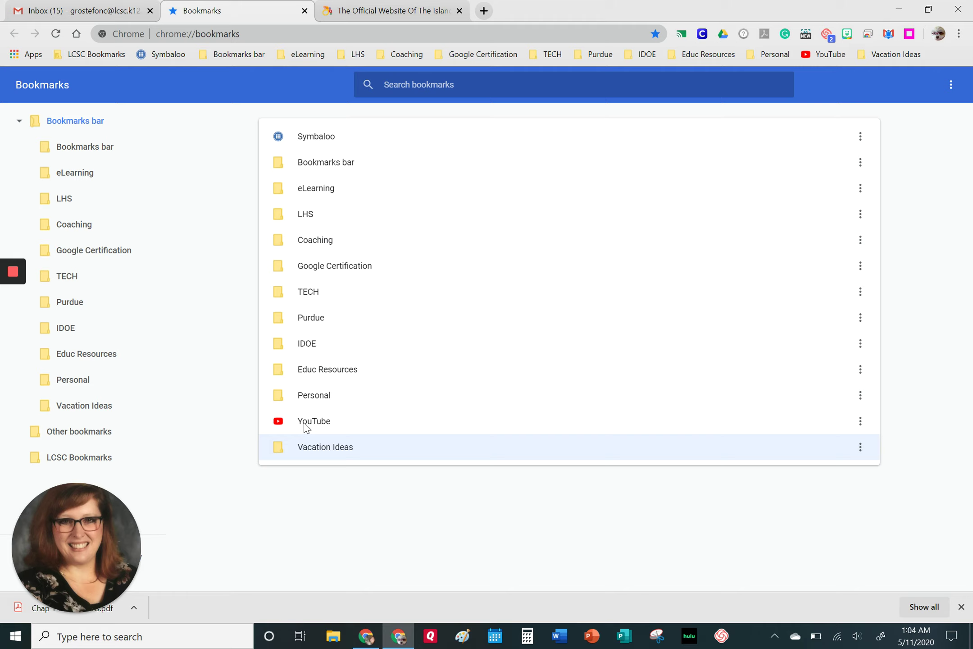
{"action": "left_click_drag", "start_coordinate": [307, 426], "coordinate": [309, 370]}
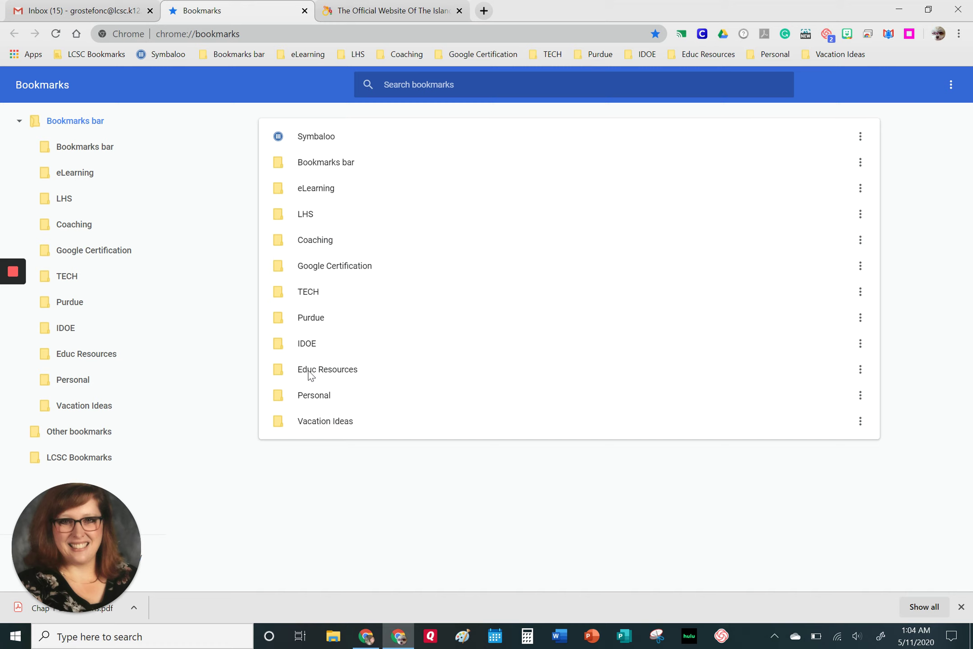
Drag YouTube from Educ Resources back onto the bar after Symbaloo, and move eLearning after LHS
{"action": "left_click", "coordinate": [308, 371]}
{"action": "double_click", "coordinate": [308, 370]}
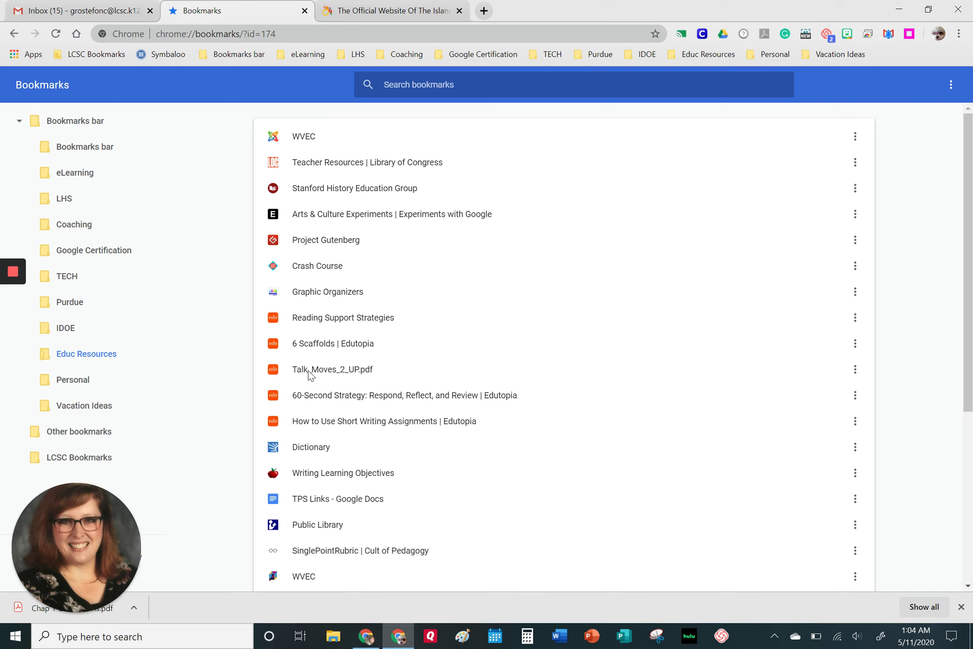
{"action": "scroll", "coordinate": [308, 371], "scroll_direction": "down", "scroll_amount": 5}
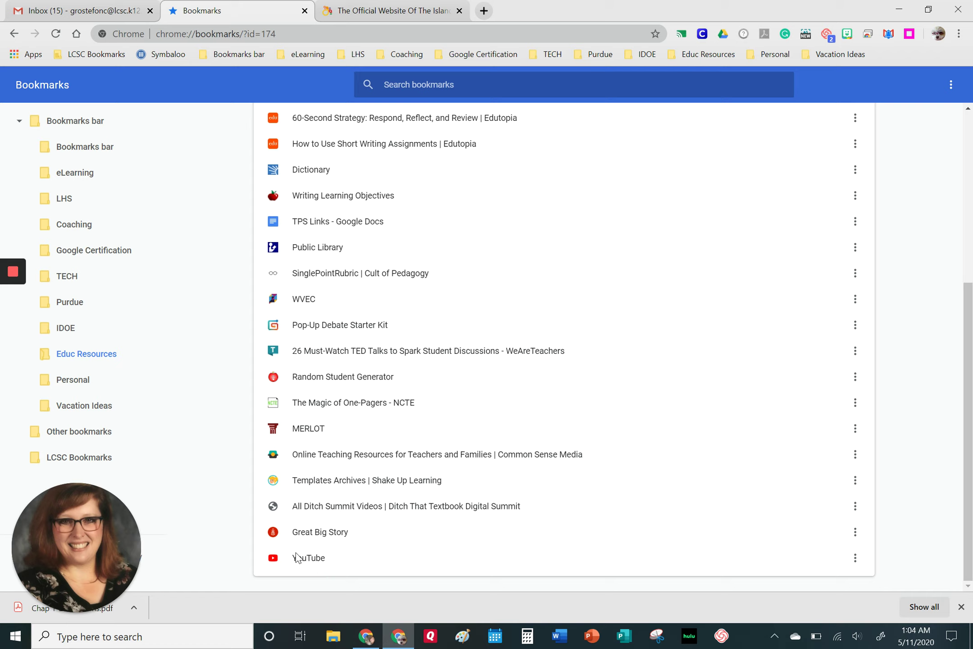
{"action": "left_click_drag", "start_coordinate": [309, 561], "coordinate": [330, 128]}
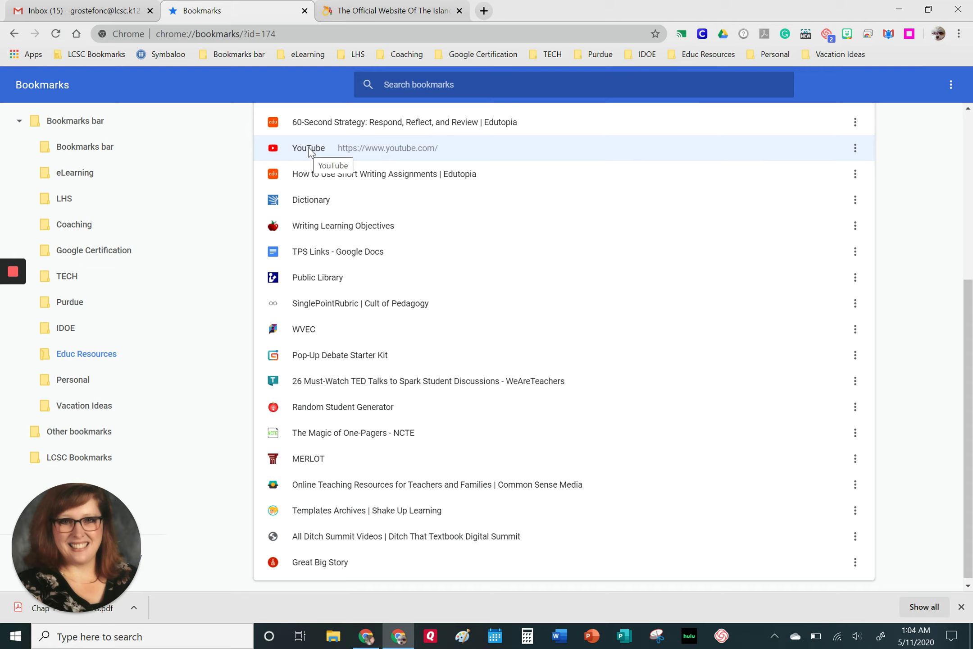
{"action": "left_click_drag", "start_coordinate": [309, 147], "coordinate": [195, 62]}
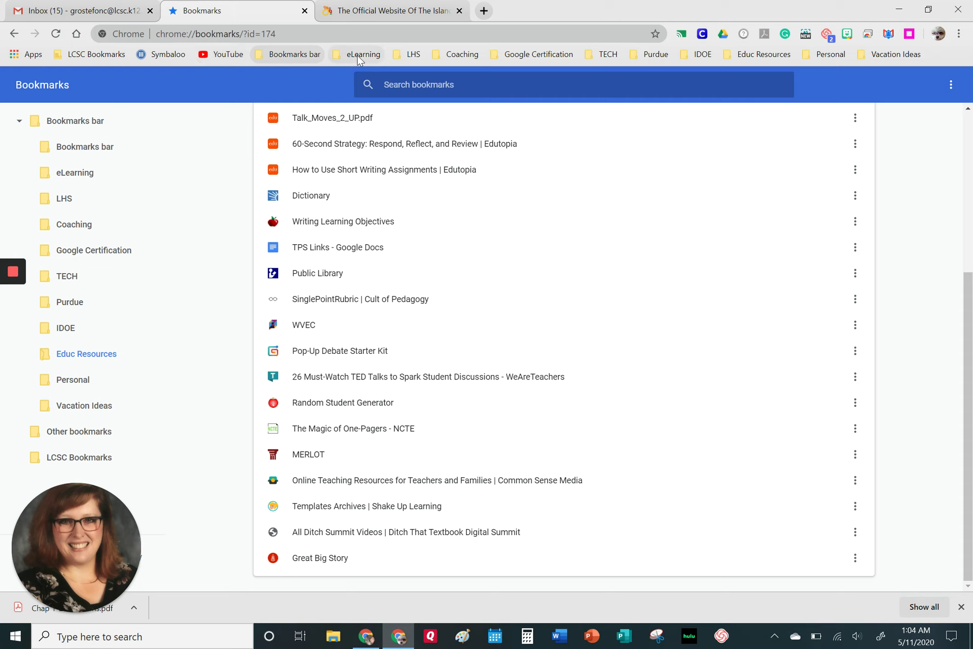
{"action": "left_click_drag", "start_coordinate": [358, 55], "coordinate": [424, 56]}
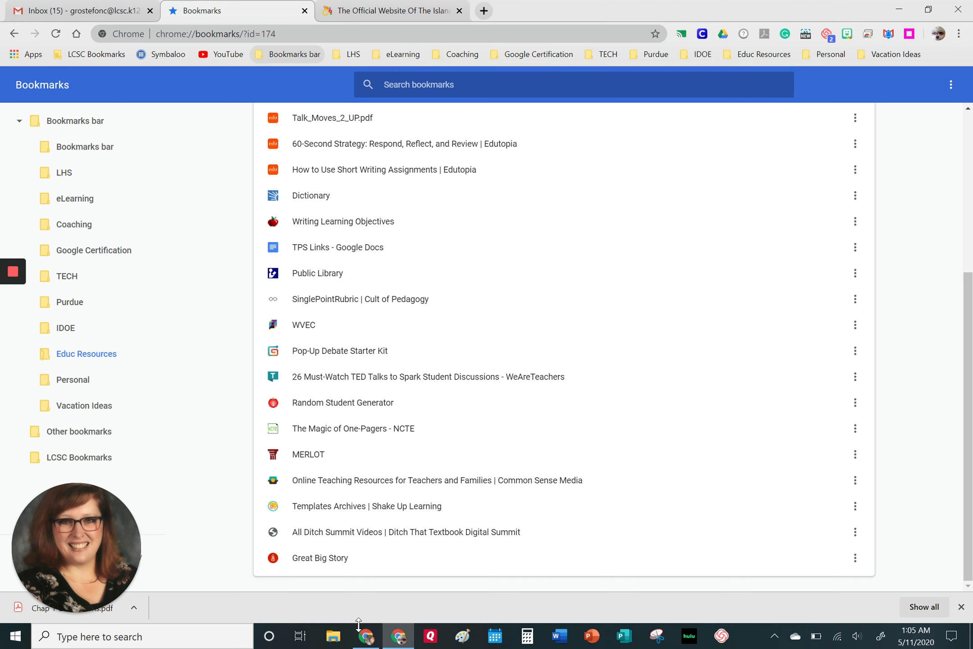
In the other window, drag Twitter from the » overflow list onto the bar after Bookmarks
{"action": "left_click", "coordinate": [366, 639]}
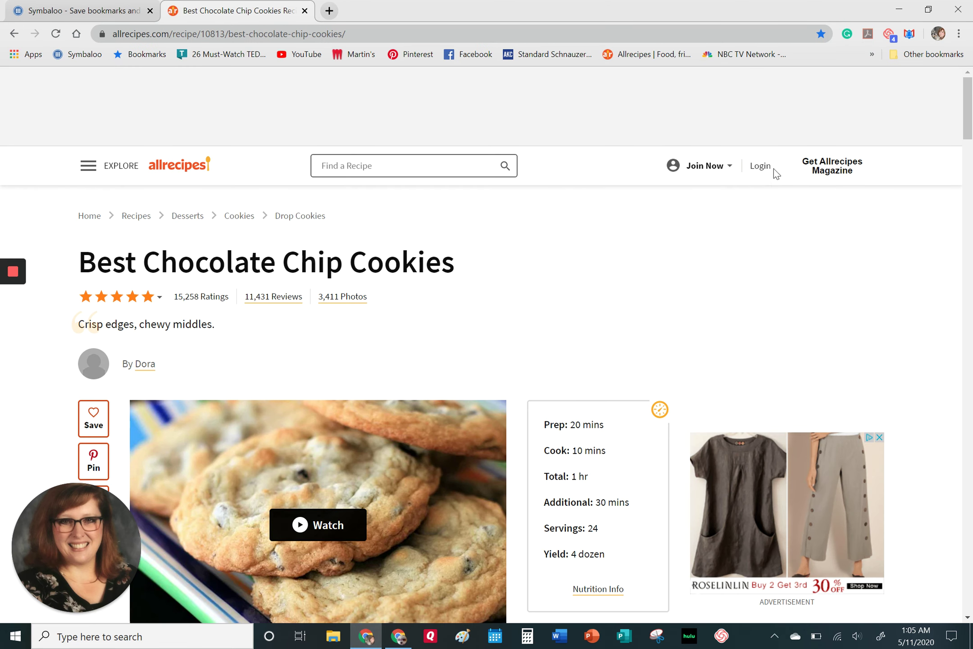
{"action": "left_click", "coordinate": [871, 54]}
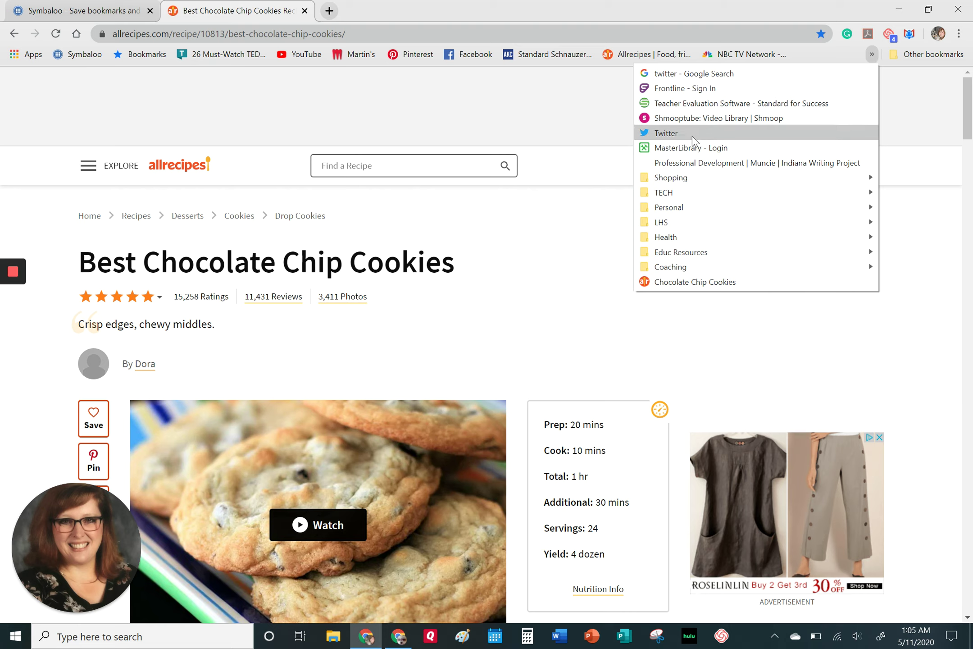
{"action": "mouse_move", "coordinate": [676, 134]}
{"action": "left_mouse_down"}
{"action": "mouse_move", "coordinate": [680, 61]}
{"action": "mouse_move", "coordinate": [209, 60]}
{"action": "left_mouse_up"}
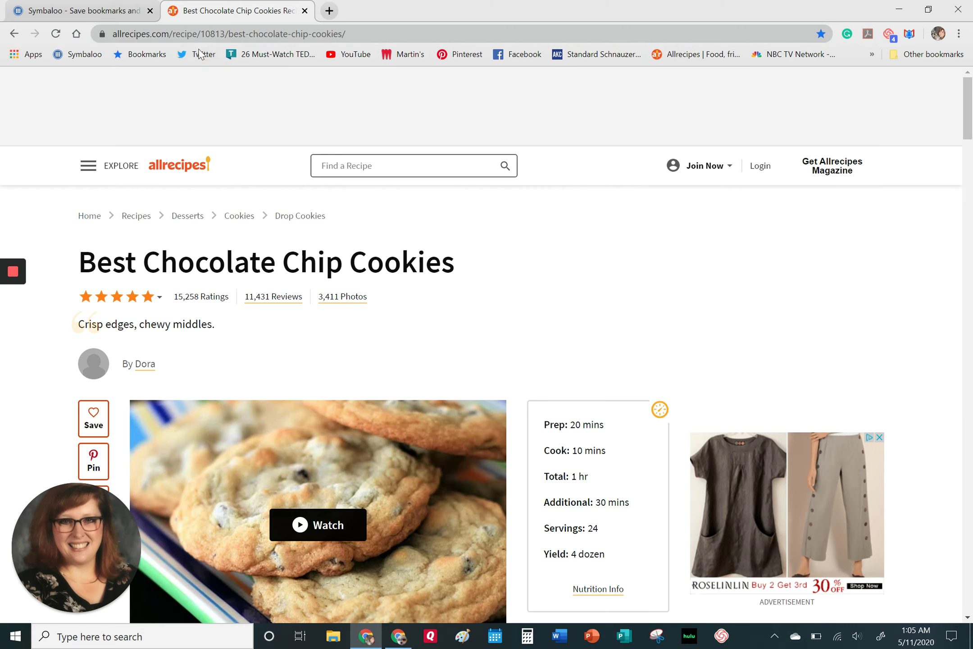